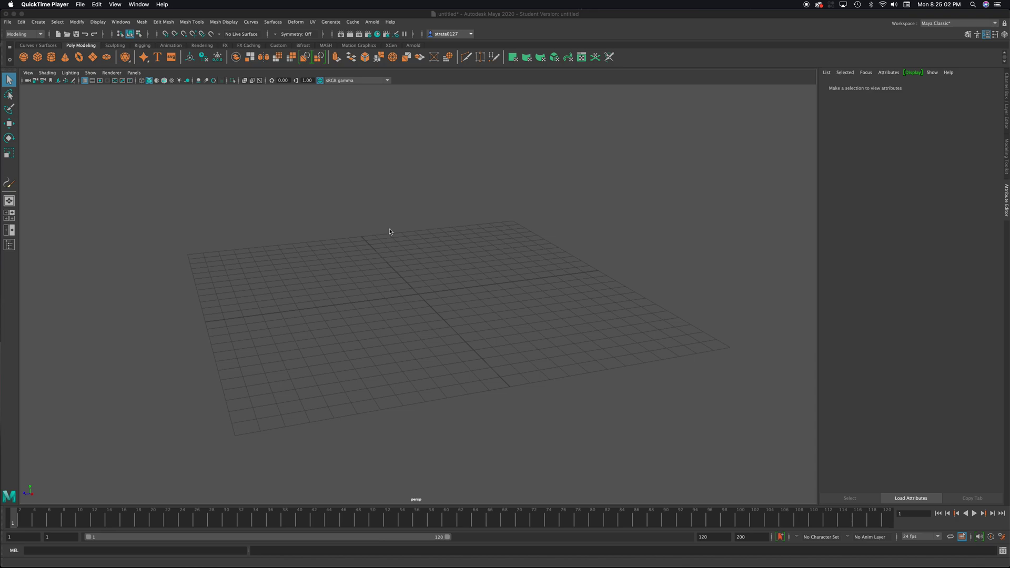
# Create a wide polygon cube over the centre of the grid, with its base resting on the grid
pyautogui.keyDown('alt'); pyautogui.moveTo(402, 246); pyautogui.dragTo(395, 270, button='middle'); pyautogui.keyUp('alt')
pyautogui.keyDown('alt'); pyautogui.moveTo(395, 270); pyautogui.dragTo(386, 271); pyautogui.keyUp('alt')
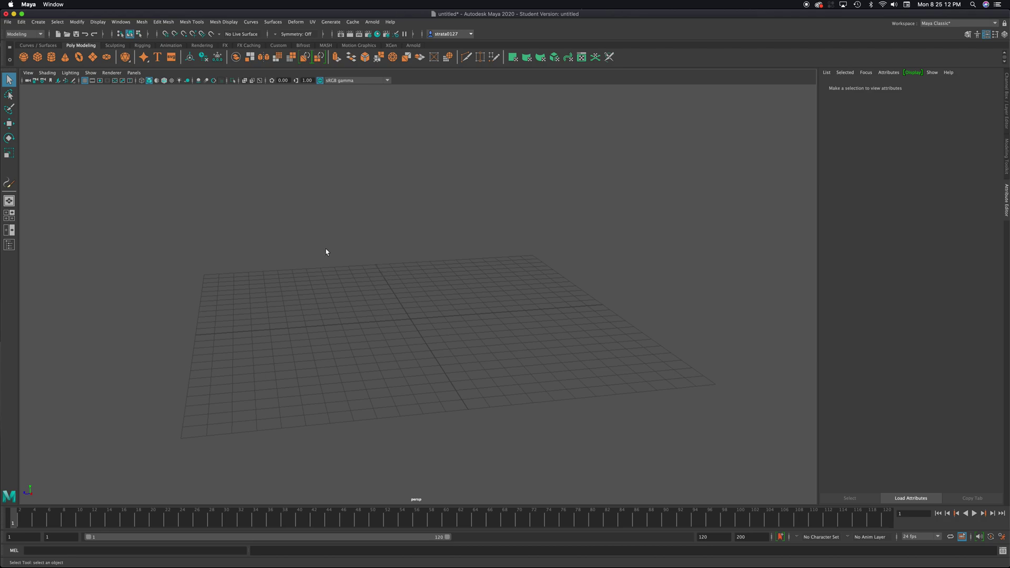
pyautogui.click(38, 57)
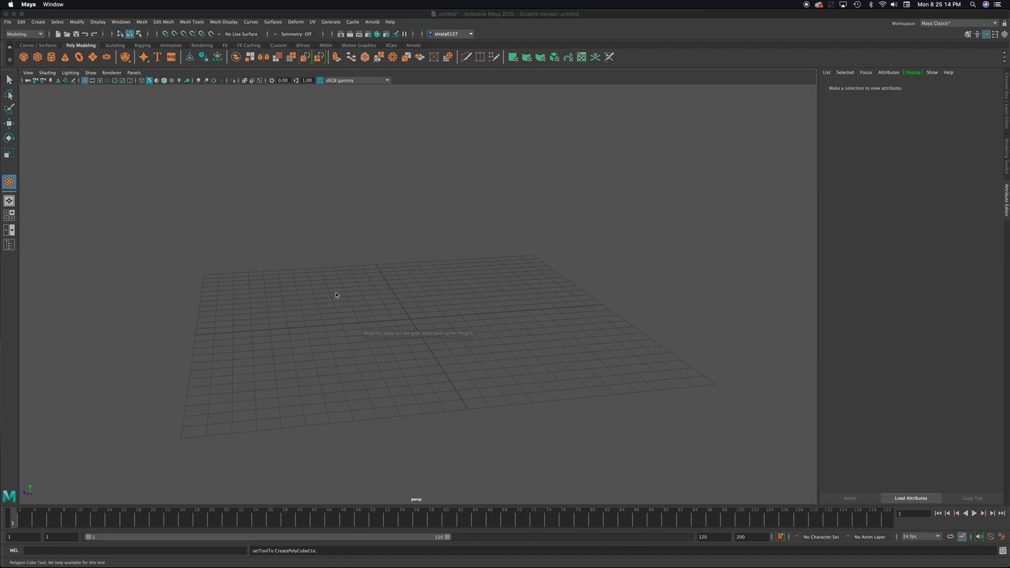
pyautogui.moveTo(327, 295); pyautogui.dragTo(519, 349)
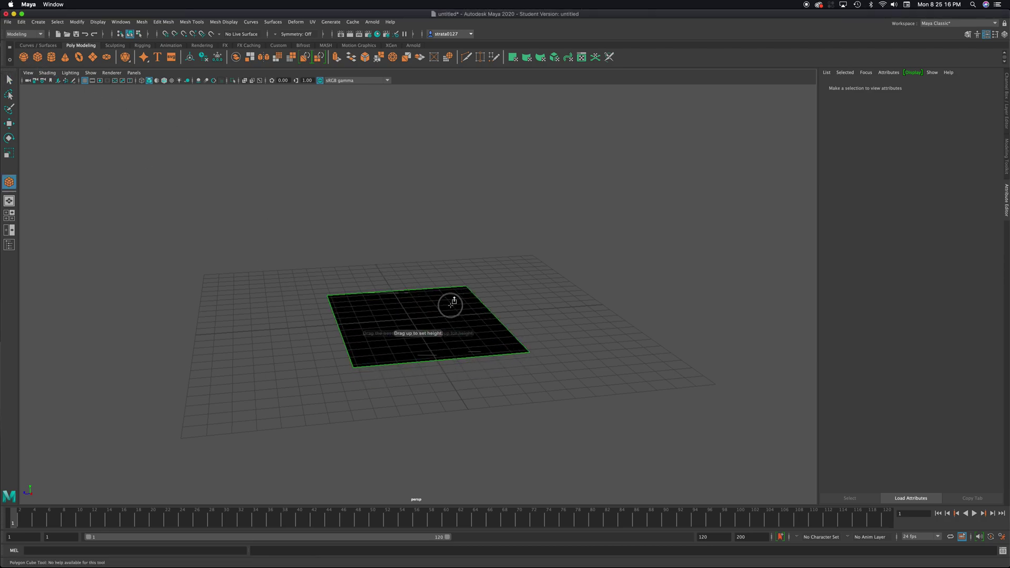
pyautogui.moveTo(453, 299); pyautogui.dragTo(446, 193)
pyautogui.keyDown('alt'); pyautogui.moveTo(421, 254); pyautogui.dragTo(368, 293); pyautogui.keyUp('alt')
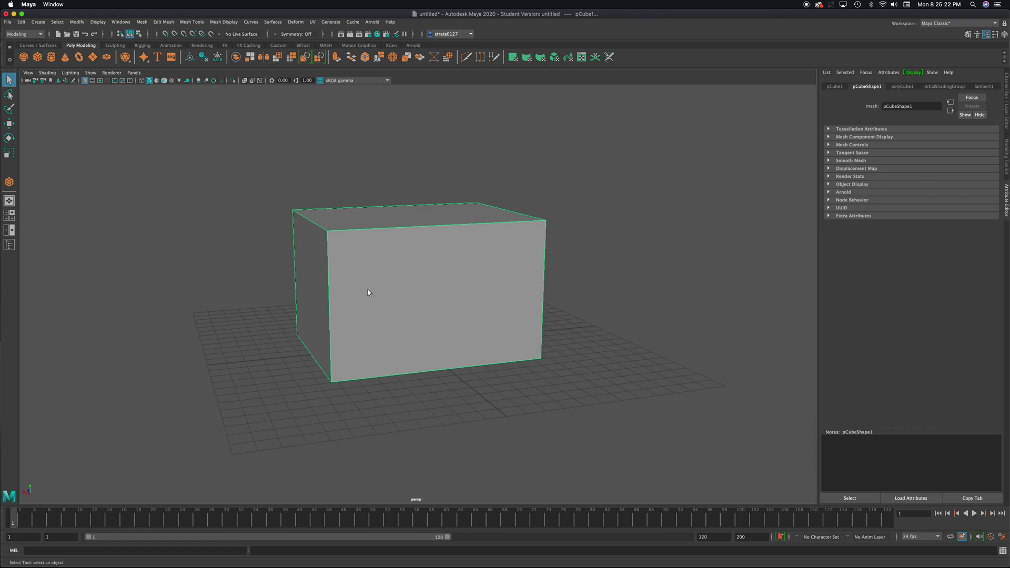
# Delete the cube's construction history and freeze its transformations
pyautogui.click(40, 22)
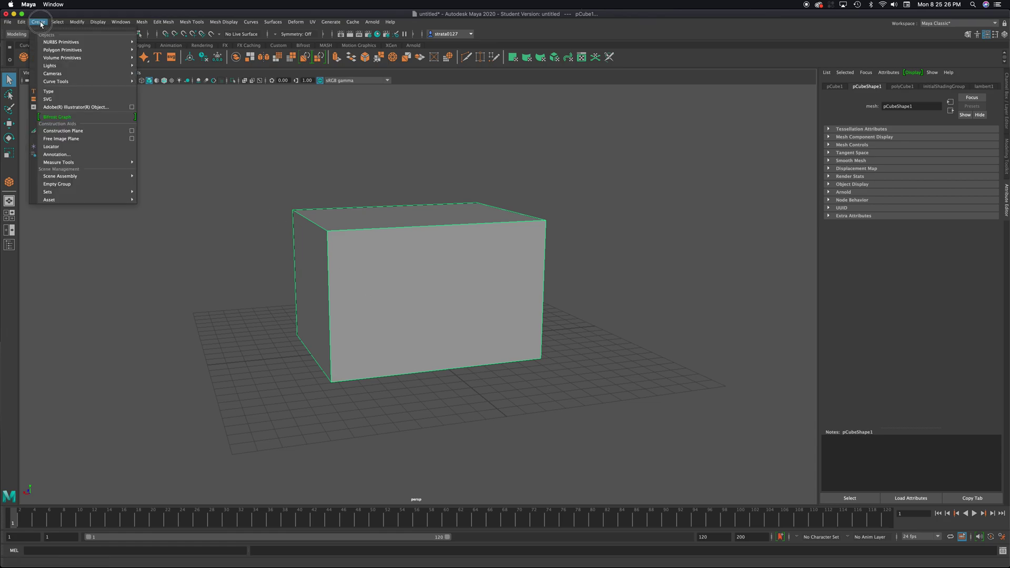
pyautogui.moveTo(23, 23)
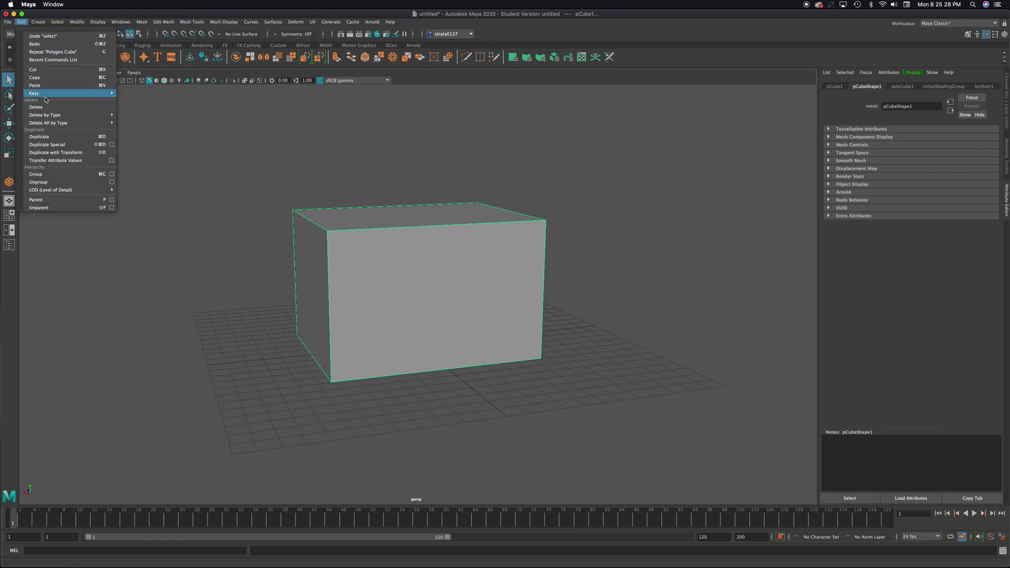
pyautogui.moveTo(53, 115)
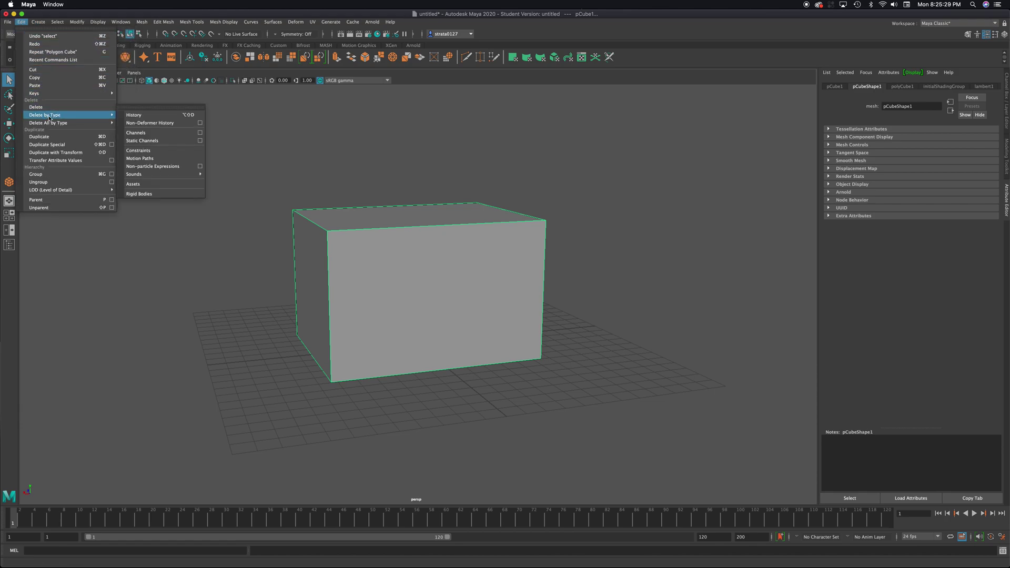
pyautogui.click(135, 117)
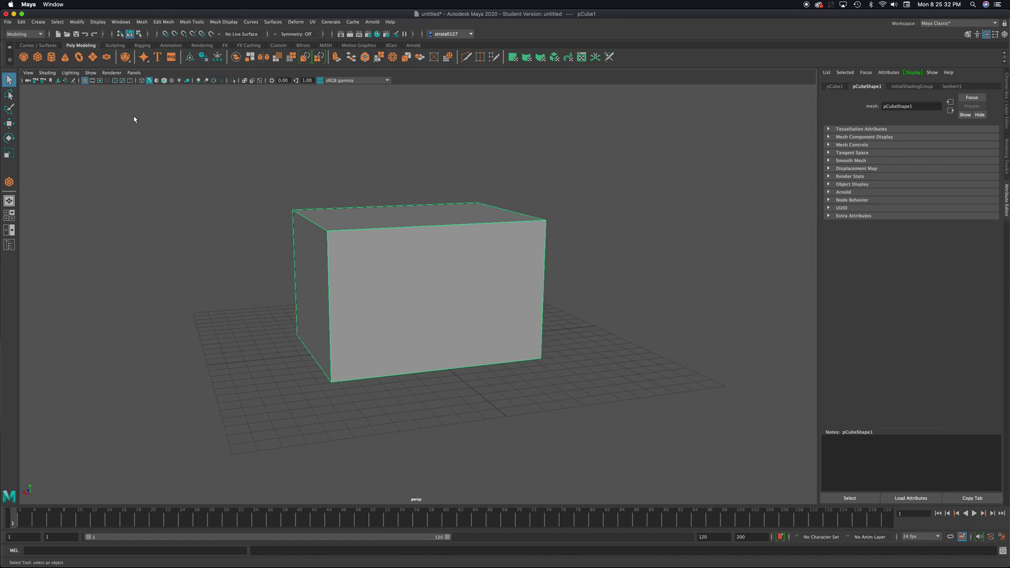
pyautogui.click(77, 23)
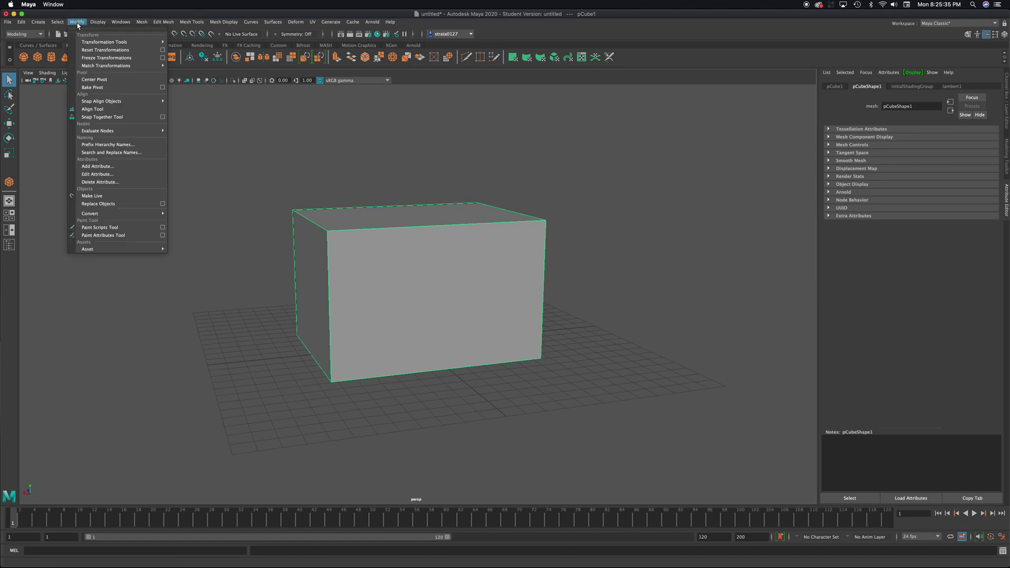
pyautogui.click(115, 58)
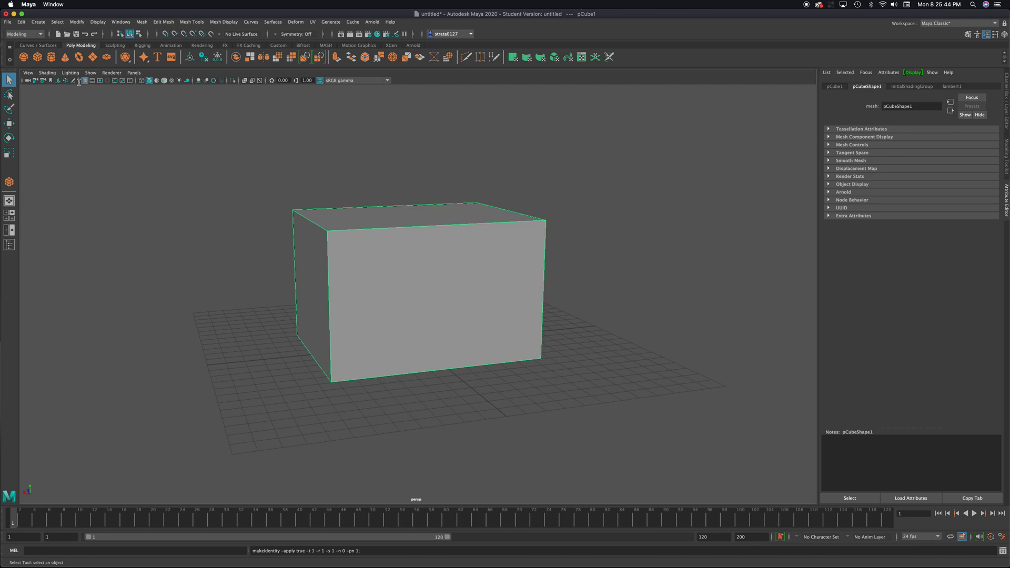
# Shatter the cube with the FX Solid Shatter effect, using a higher shard count and leaving the other options unchanged
pyautogui.click(25, 33)
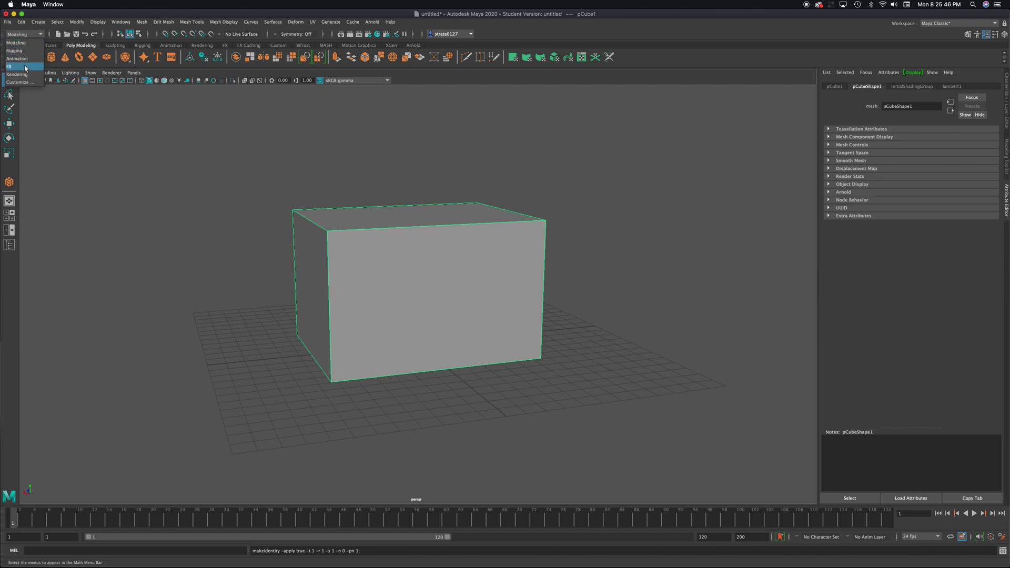
pyautogui.click(15, 67)
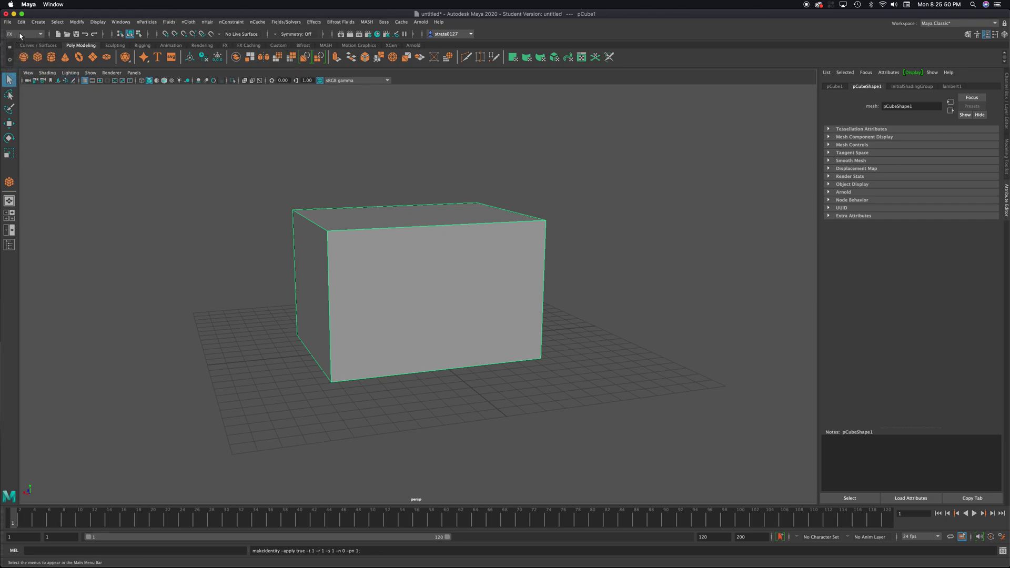
pyautogui.click(313, 22)
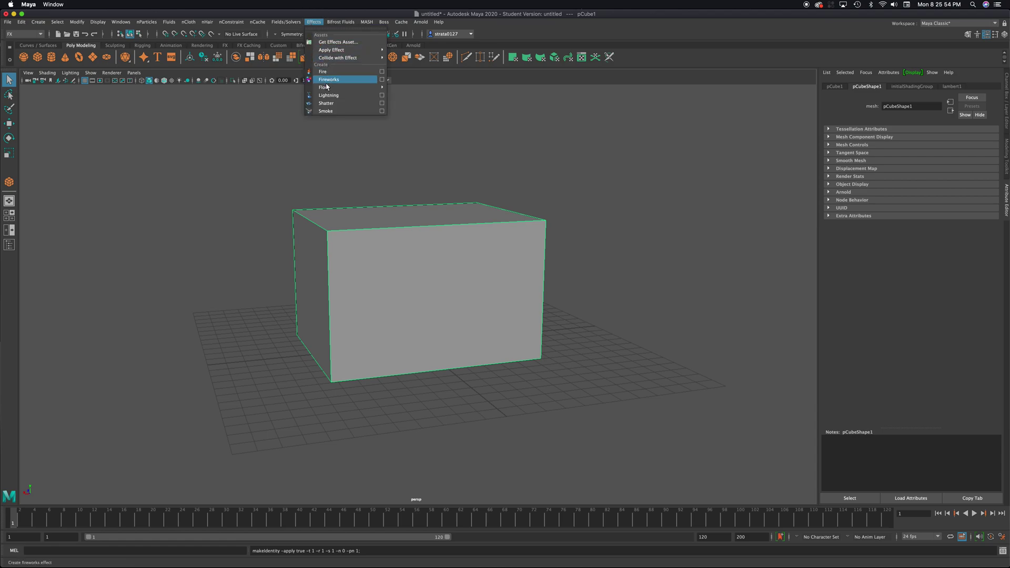
pyautogui.click(383, 104)
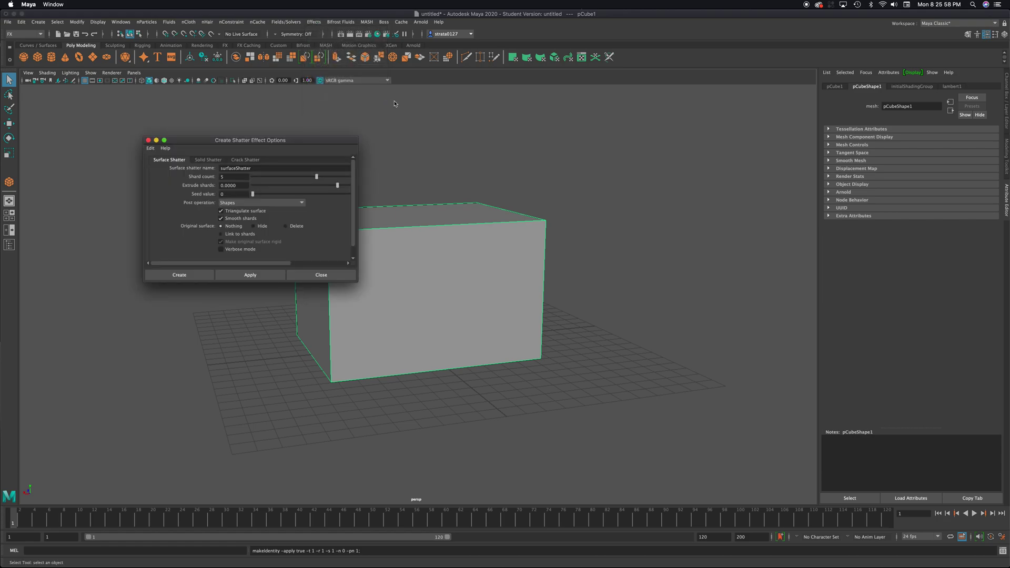
pyautogui.moveTo(286, 141); pyautogui.dragTo(671, 120)
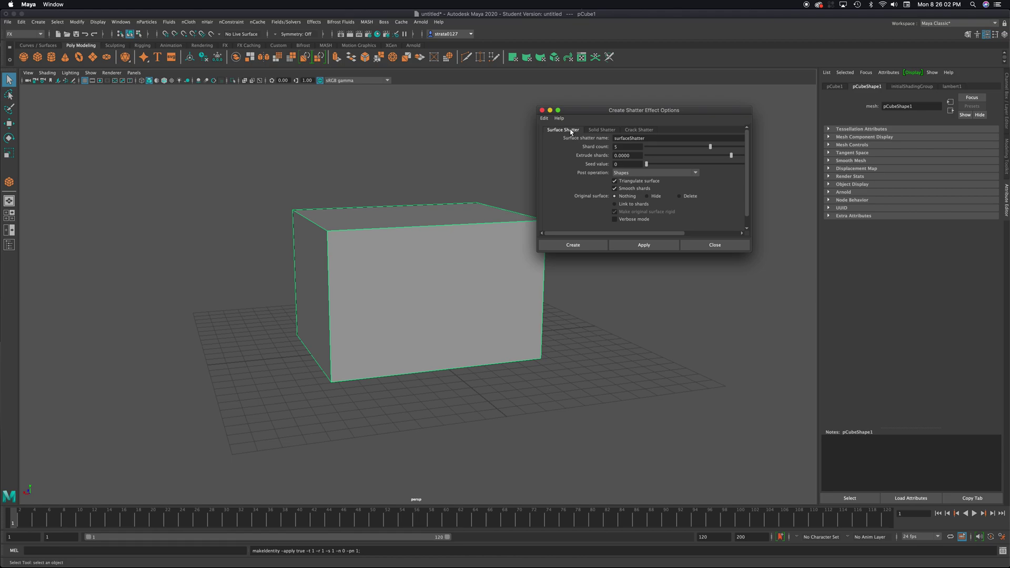
pyautogui.click(601, 129)
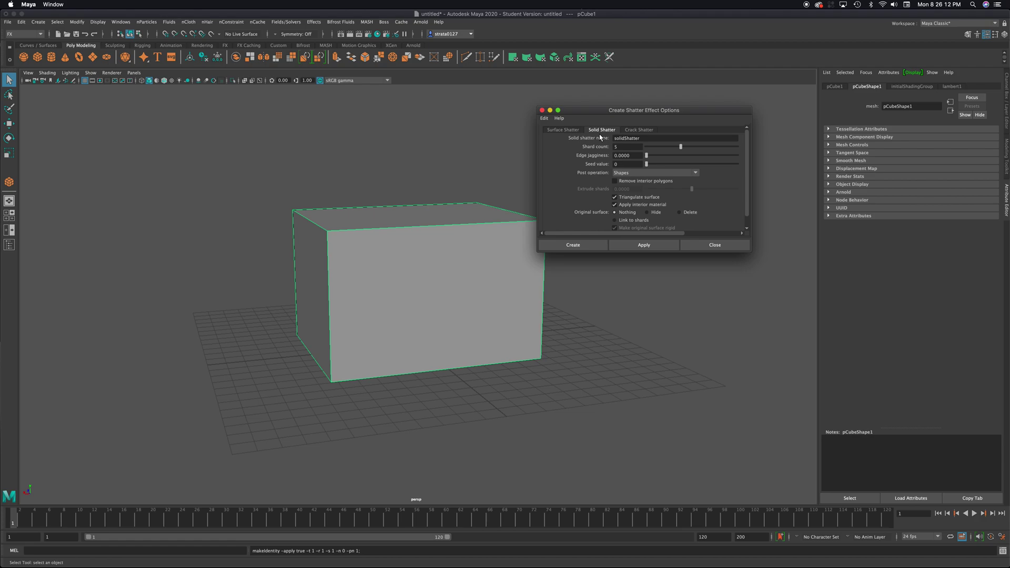
pyautogui.moveTo(594, 124); pyautogui.dragTo(581, 127)
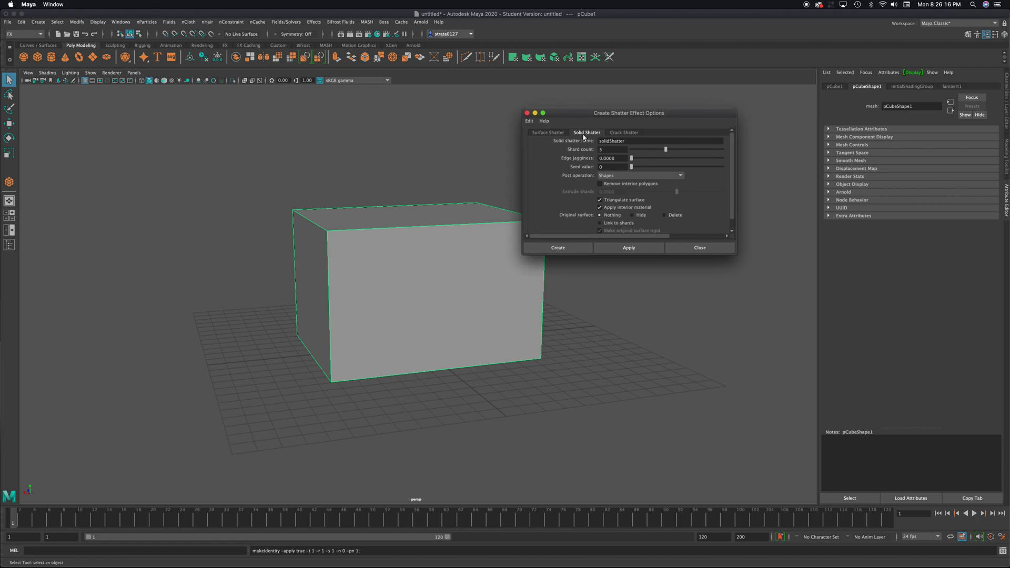
pyautogui.doubleClick(605, 149)
pyautogui.click(566, 250)
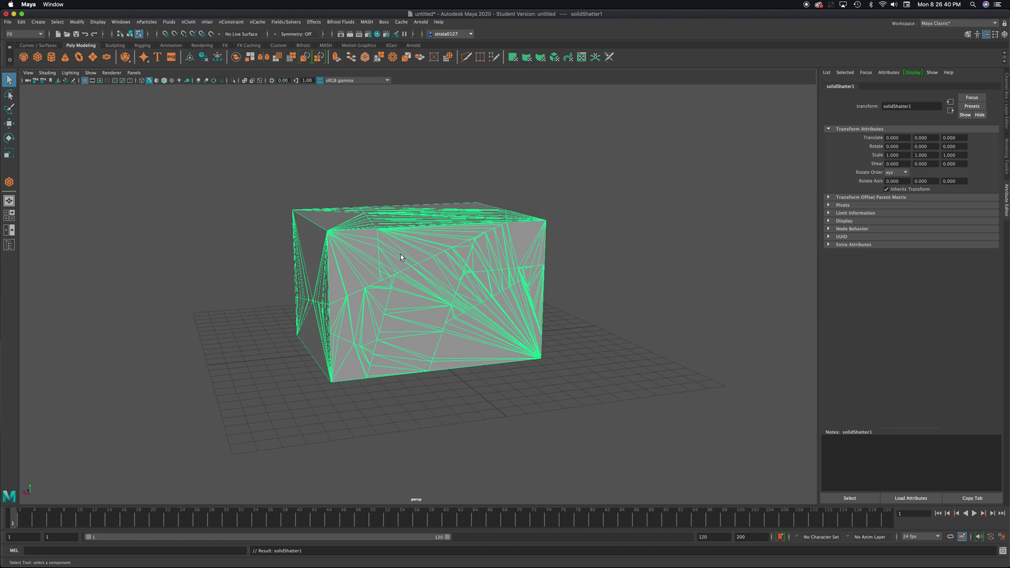
# Move the original unshattered cube along X, clear of the shards, and delete it
pyautogui.moveTo(401, 253)
pyautogui.keyDown('alt'); pyautogui.mouseDown()
pyautogui.moveTo(473, 253)
pyautogui.moveTo(399, 246)
pyautogui.mouseUp(); pyautogui.keyUp('alt')
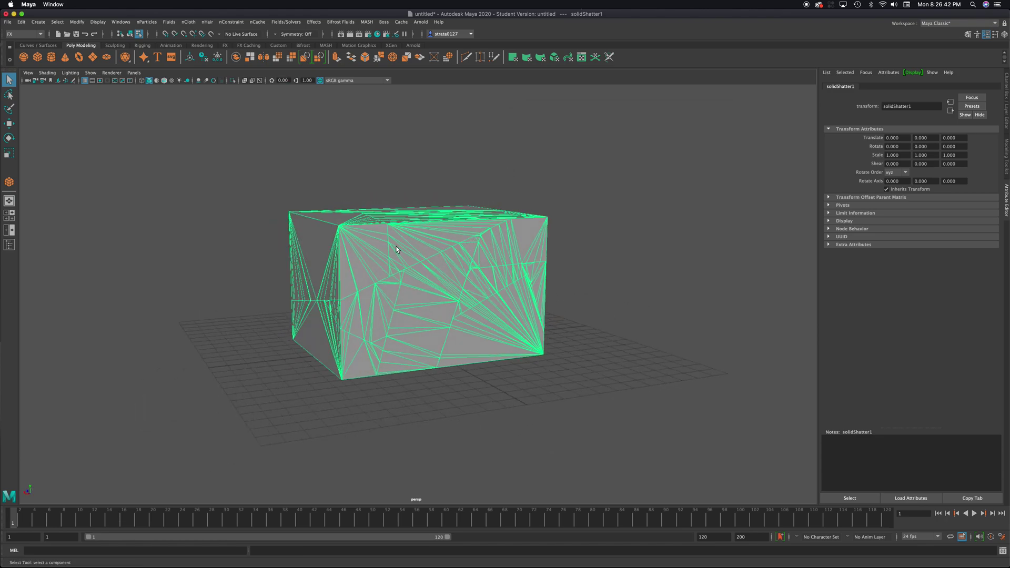
pyautogui.click(264, 211)
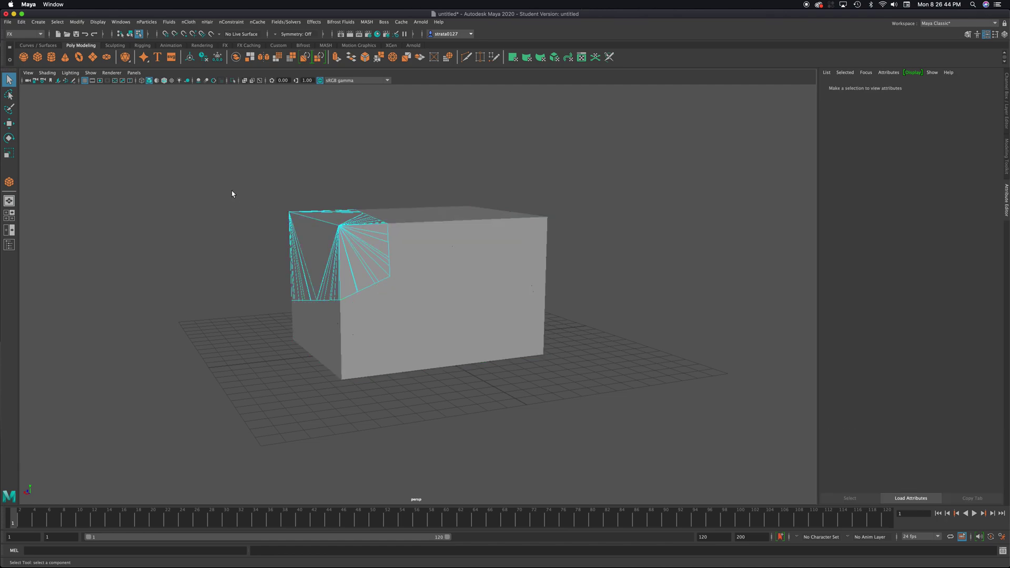
pyautogui.moveTo(314, 222); pyautogui.dragTo(345, 215, button='right')
pyautogui.click(348, 232)
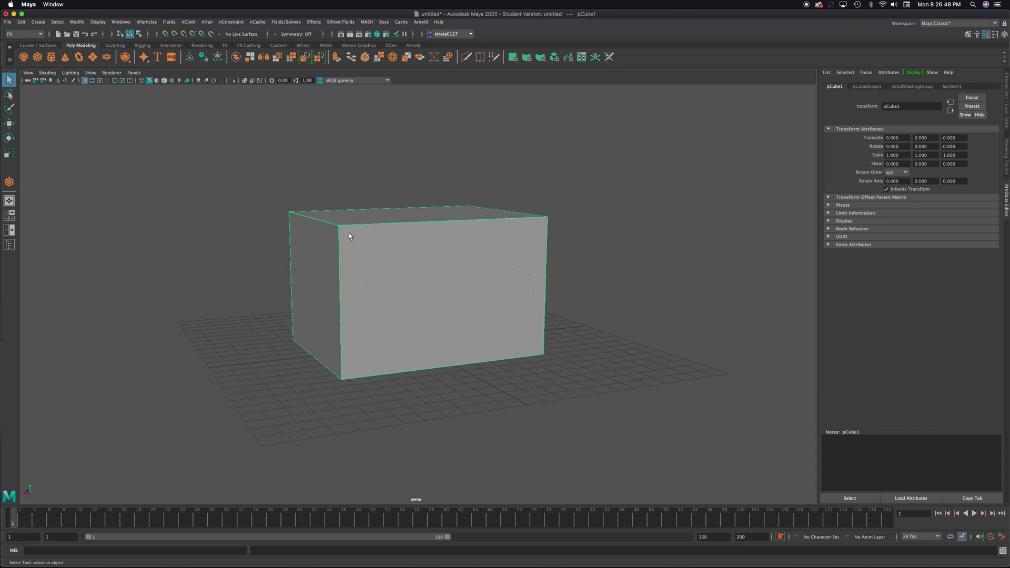
pyautogui.keyDown('alt'); pyautogui.moveTo(354, 239); pyautogui.dragTo(417, 251); pyautogui.keyUp('alt')
pyautogui.press('w')
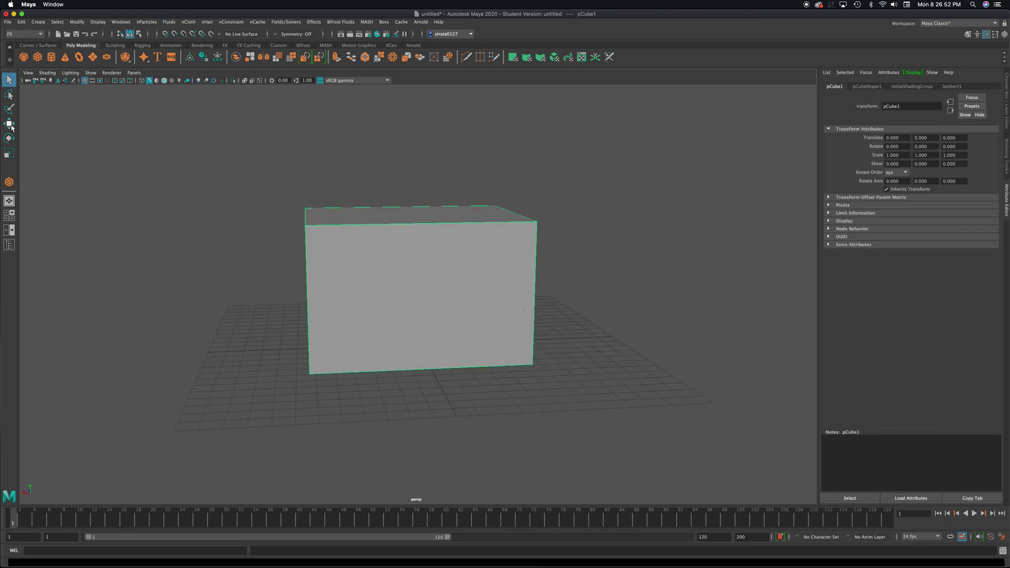
pyautogui.moveTo(375, 281); pyautogui.dragTo(660, 282)
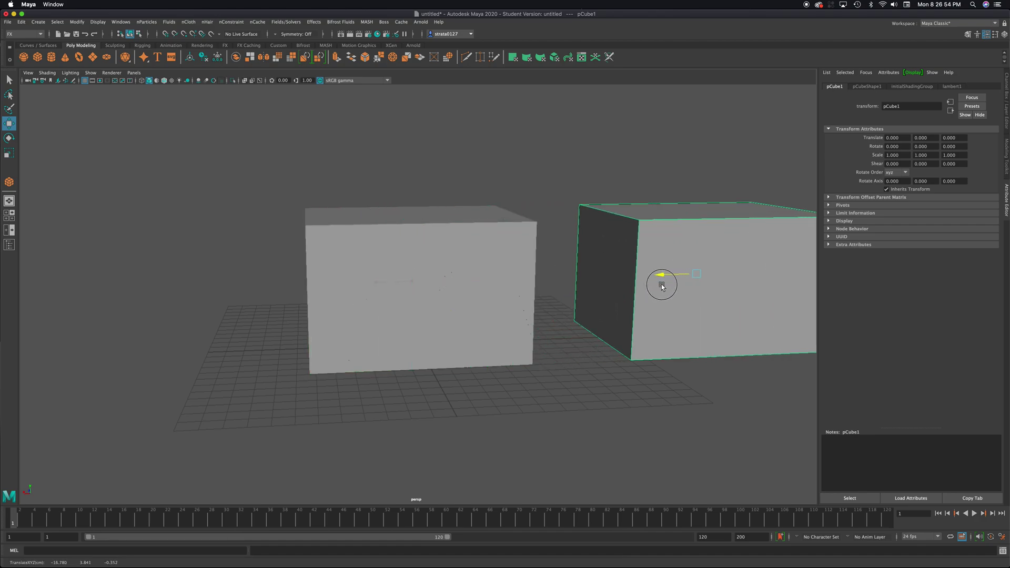
pyautogui.click(470, 260)
pyautogui.click(317, 226)
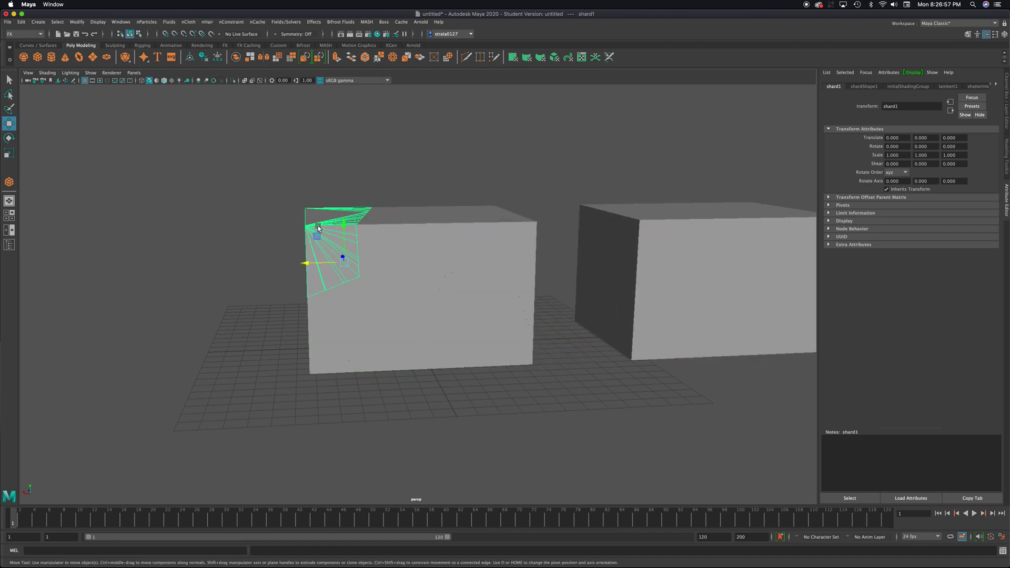
pyautogui.keyDown('alt'); pyautogui.moveTo(321, 251); pyautogui.dragTo(461, 251); pyautogui.keyUp('alt')
pyautogui.click(607, 230)
pyautogui.keyDown('alt'); pyautogui.moveTo(607, 231); pyautogui.dragTo(553, 247, button='middle'); pyautogui.keyUp('alt')
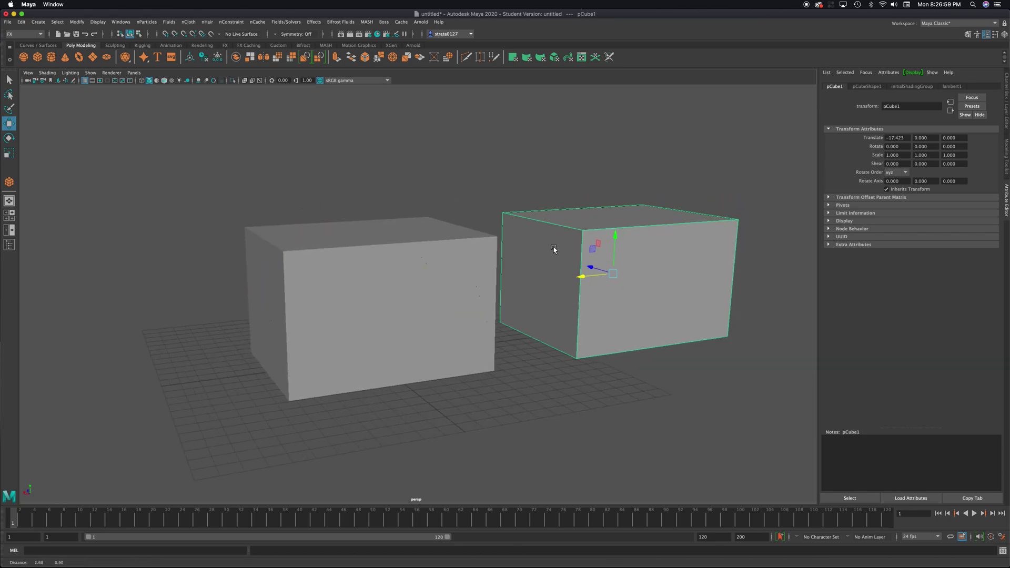
pyautogui.press('Delete')
# Inspect the individual shards from several angles and pull the upper-left corner shard away from the block
pyautogui.click(417, 252)
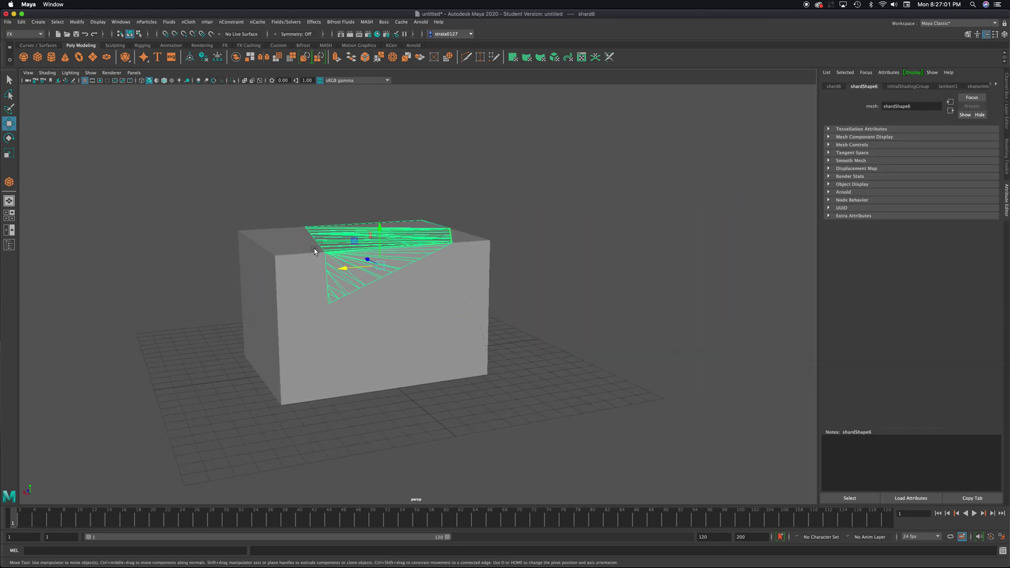
pyautogui.click(287, 253)
pyautogui.keyDown('alt'); pyautogui.moveTo(274, 252); pyautogui.dragTo(268, 244); pyautogui.keyUp('alt')
pyautogui.click(297, 321)
pyautogui.keyDown('alt'); pyautogui.moveTo(412, 323); pyautogui.dragTo(321, 314); pyautogui.keyUp('alt')
pyautogui.click(434, 309)
pyautogui.keyDown('alt'); pyautogui.moveTo(438, 288); pyautogui.dragTo(476, 303); pyautogui.keyUp('alt')
pyautogui.keyDown('alt'); pyautogui.moveTo(260, 212); pyautogui.dragTo(319, 267); pyautogui.keyUp('alt')
pyautogui.click(313, 270)
pyautogui.keyDown('alt'); pyautogui.moveTo(401, 263); pyautogui.dragTo(371, 290); pyautogui.keyUp('alt')
# Move the large top shard and the upper-right corner shard outward from the block
pyautogui.click(393, 241)
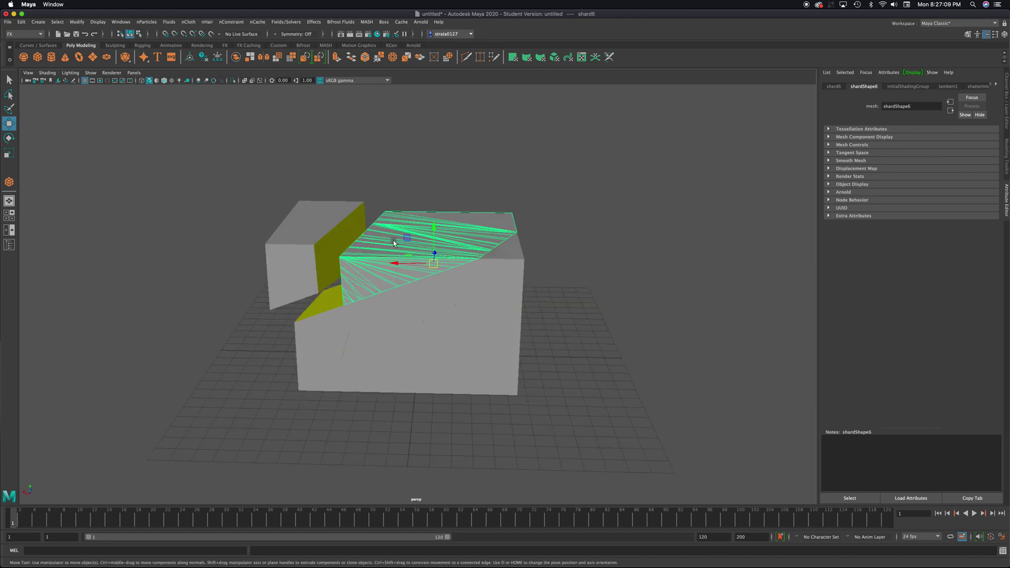
pyautogui.moveTo(434, 264); pyautogui.dragTo(495, 263)
pyautogui.click(511, 262)
pyautogui.click(474, 330)
# Pull the lower-right corner shard and the shard just above it outward from the block
pyautogui.click(484, 365)
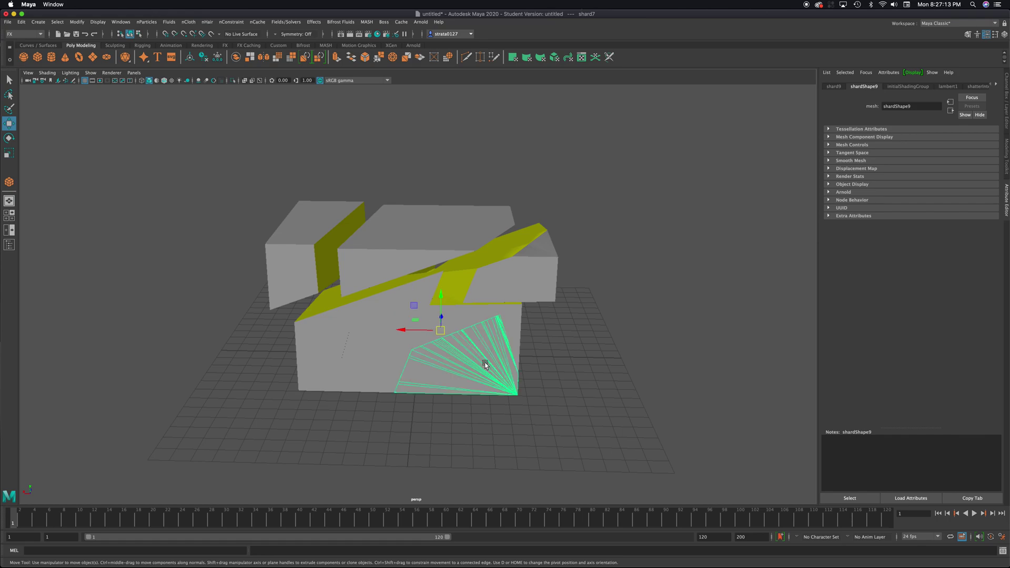
pyautogui.moveTo(443, 336); pyautogui.dragTo(467, 351)
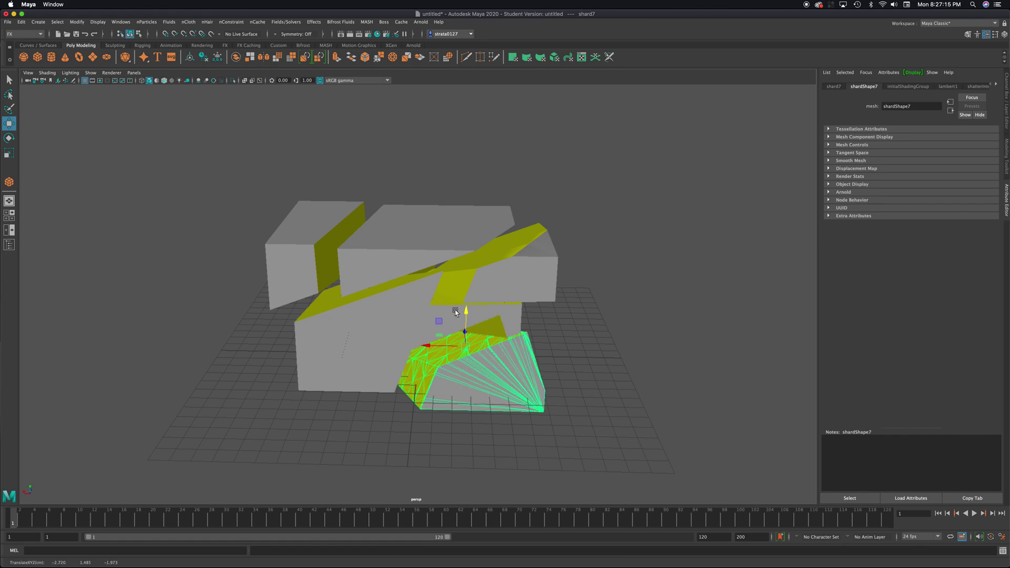
pyautogui.click(455, 312)
pyautogui.click(510, 311)
pyautogui.moveTo(458, 315); pyautogui.dragTo(471, 313)
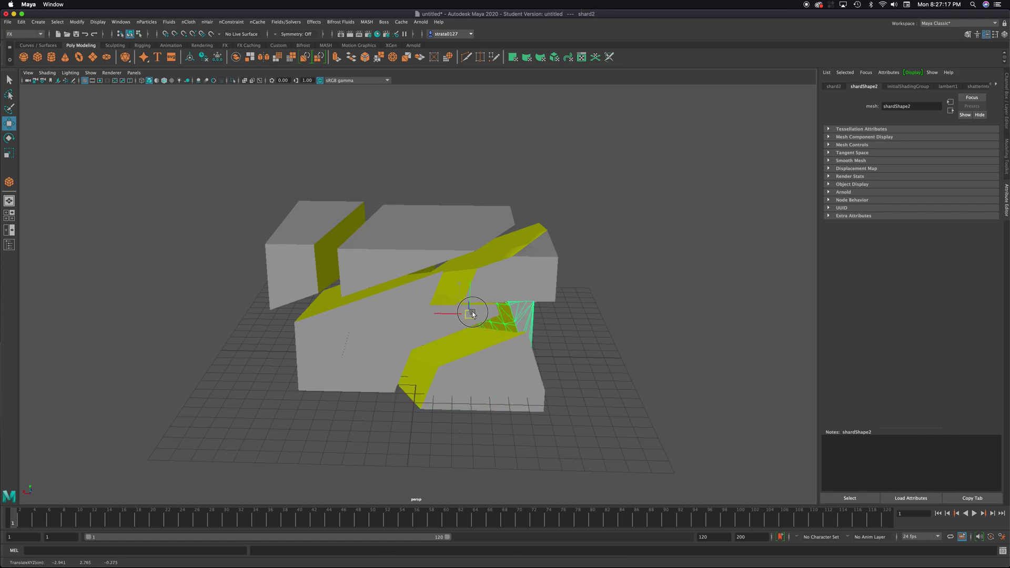
# Move the front shard below the upper-left corner piece slightly away from its neighbours
pyautogui.click(321, 334)
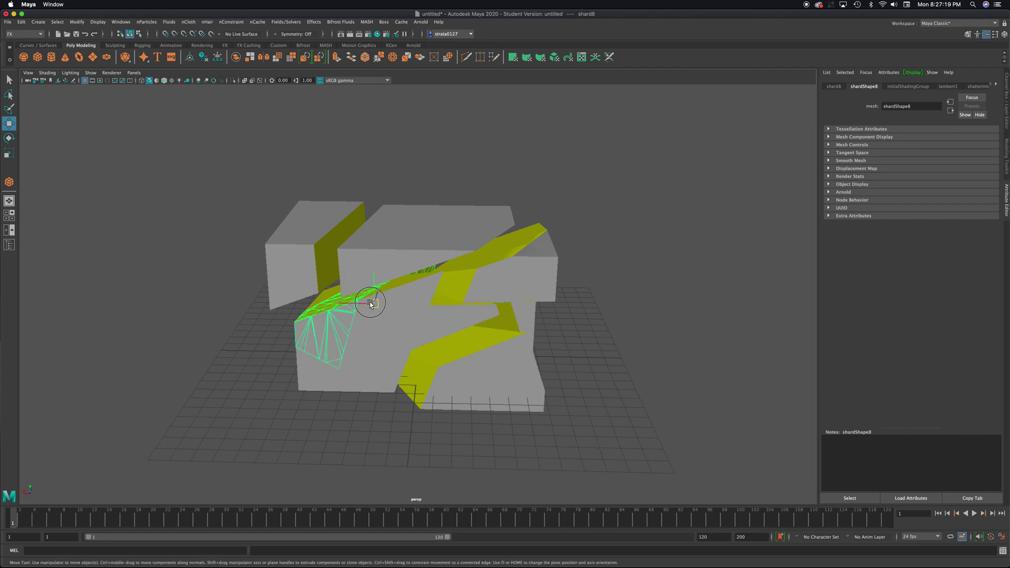
pyautogui.moveTo(370, 303)
pyautogui.mouseDown()
pyautogui.moveTo(361, 300)
pyautogui.moveTo(422, 334)
pyautogui.moveTo(437, 311)
pyautogui.moveTo(406, 327)
pyautogui.moveTo(375, 312)
pyautogui.mouseUp()
pyautogui.click(315, 371)
# Select the central front shard and open the attributes of its yellow shatter interior material
pyautogui.click(440, 313)
pyautogui.keyDown('alt'); pyautogui.moveTo(472, 321); pyautogui.dragTo(447, 322); pyautogui.keyUp('alt')
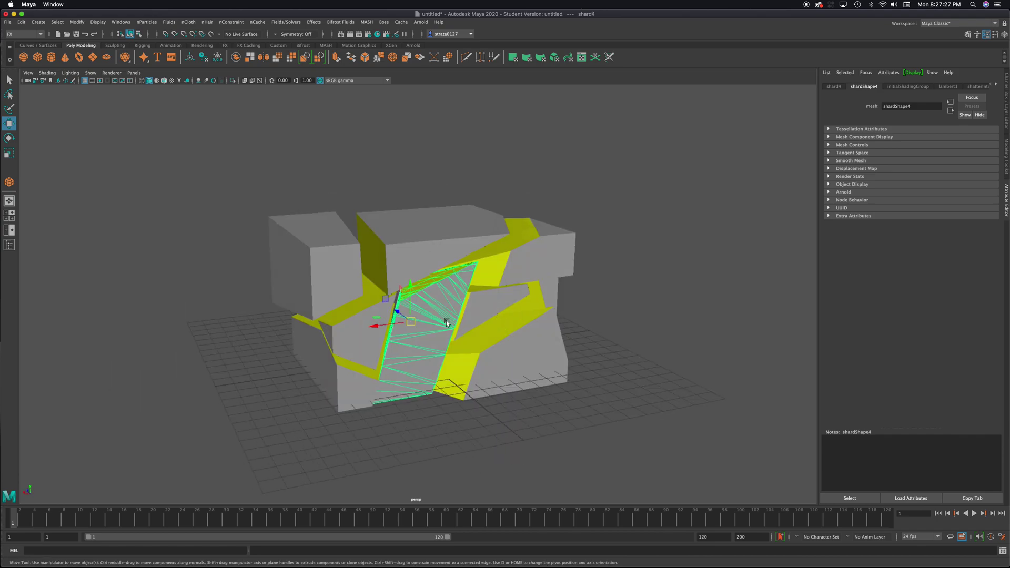
pyautogui.keyDown('alt'); pyautogui.moveTo(447, 322); pyautogui.dragTo(571, 317, button='right'); pyautogui.keyUp('alt')
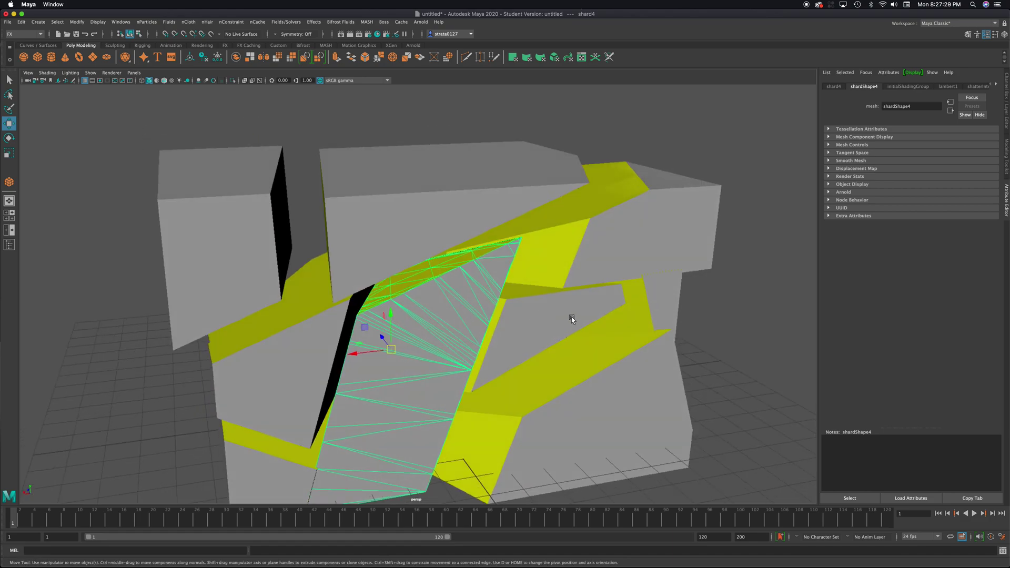
pyautogui.click(948, 86)
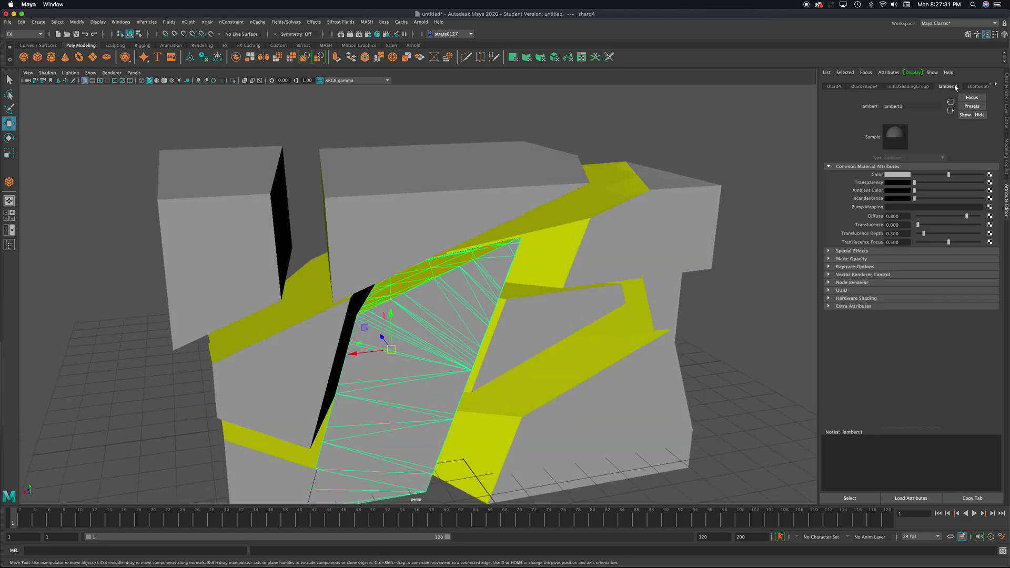
pyautogui.click(997, 85)
pyautogui.click(958, 87)
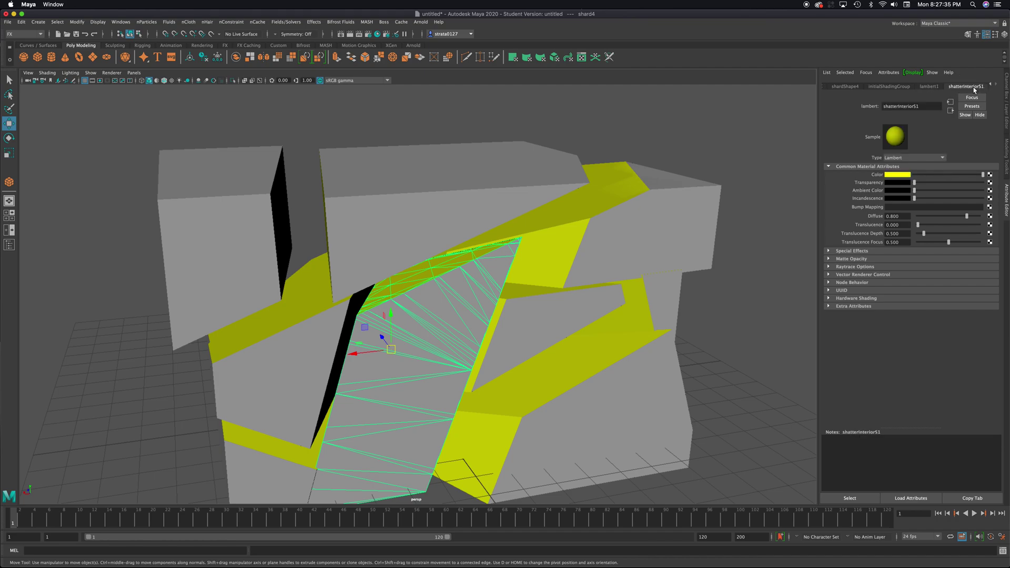
# Lower the saturation of the shatter interior material's colour to a pale yellow, keeping the Lambert type, and deselect the shard
pyautogui.click(900, 160)
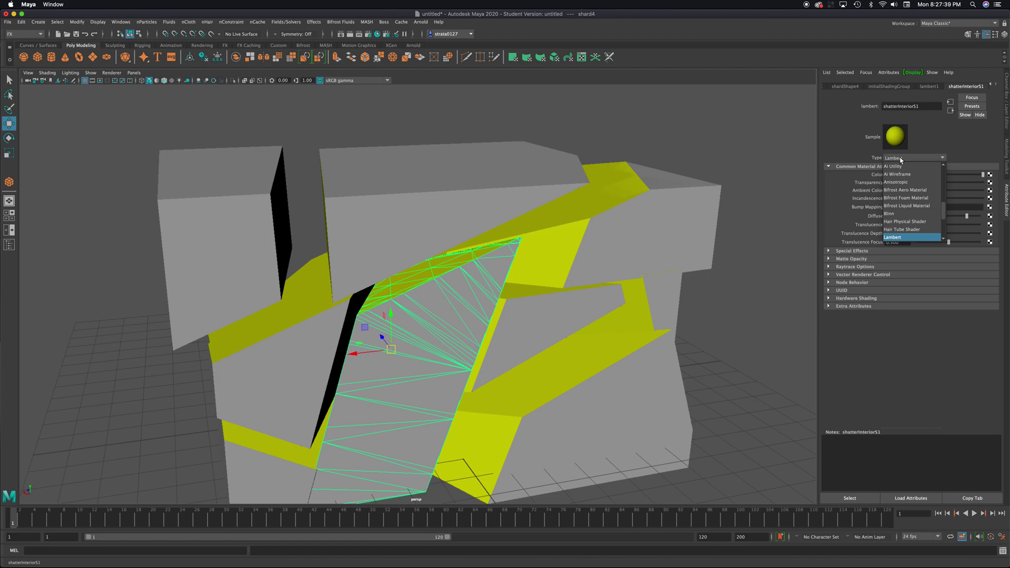
pyautogui.click(923, 137)
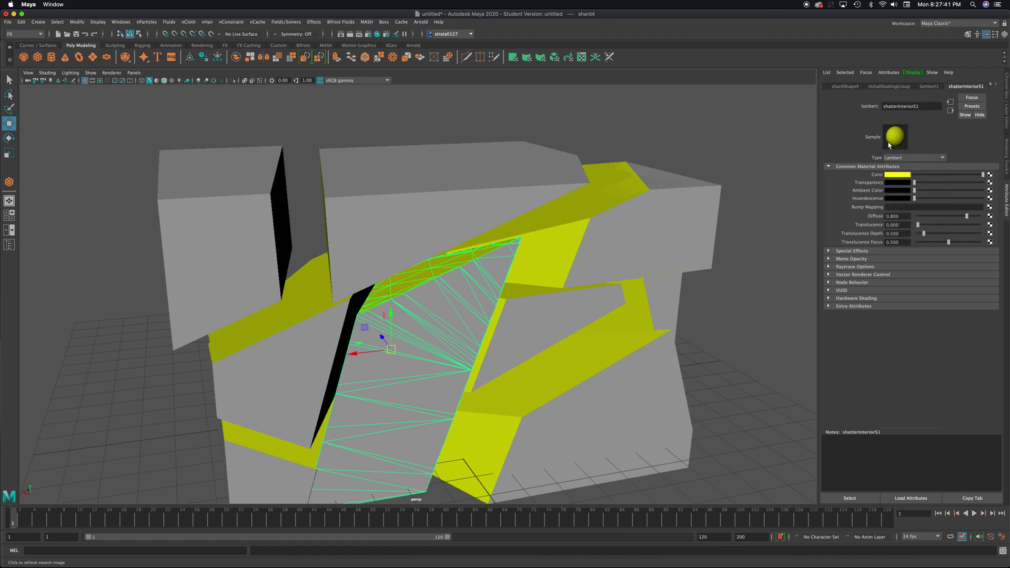
pyautogui.click(898, 176)
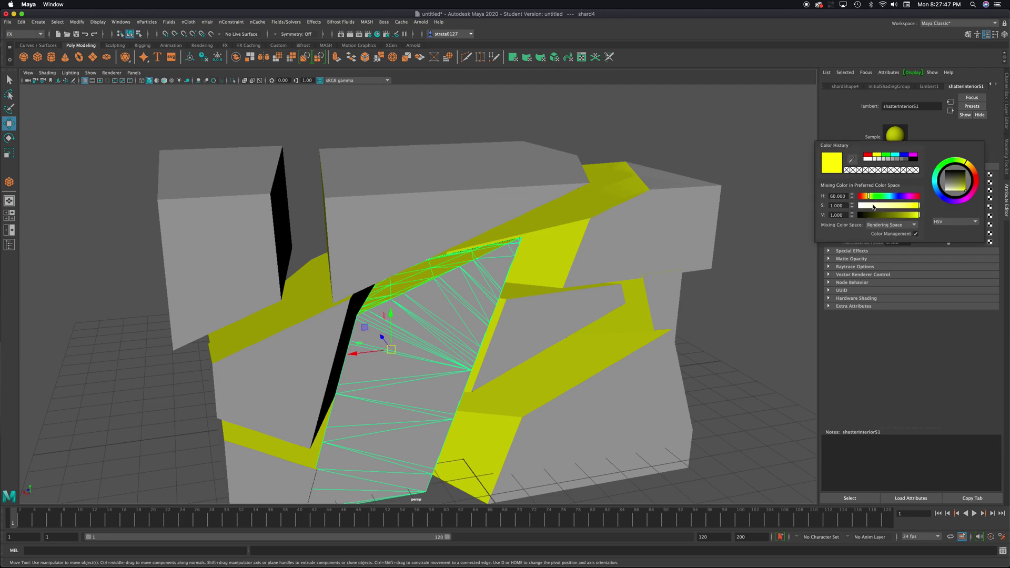
pyautogui.moveTo(873, 208); pyautogui.dragTo(857, 206)
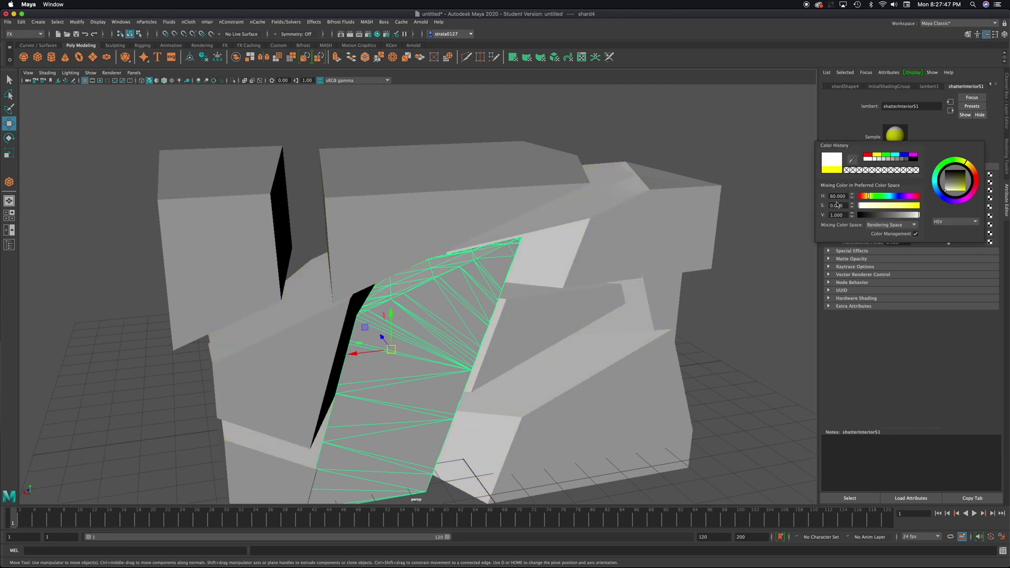
pyautogui.click(874, 206)
pyautogui.click(541, 140)
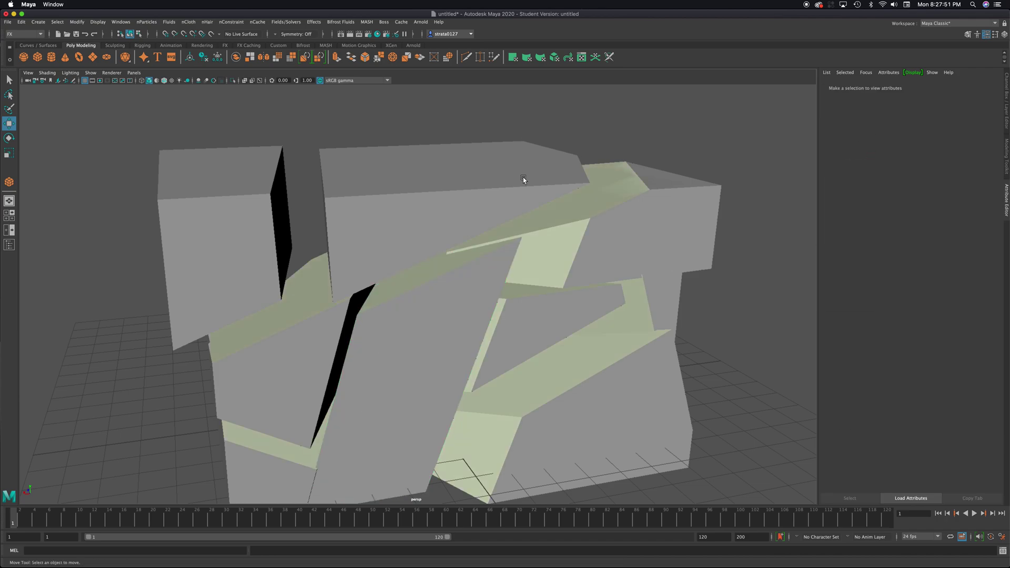
# Examine the recoloured interior faces between the separated shards from several angles and select the upper-left corner shard
pyautogui.click(523, 179)
pyautogui.keyDown('alt'); pyautogui.moveTo(550, 203); pyautogui.dragTo(530, 213); pyautogui.keyUp('alt')
pyautogui.click(505, 194)
pyautogui.click(278, 199)
pyautogui.keyDown('alt'); pyautogui.moveTo(367, 194); pyautogui.dragTo(331, 194); pyautogui.keyUp('alt')
pyautogui.keyDown('alt'); pyautogui.moveTo(441, 203); pyautogui.dragTo(488, 205); pyautogui.keyUp('alt')
pyautogui.scroll(-5, 448, 200)
pyautogui.scroll(4, 436, 243)
pyautogui.click(474, 176)
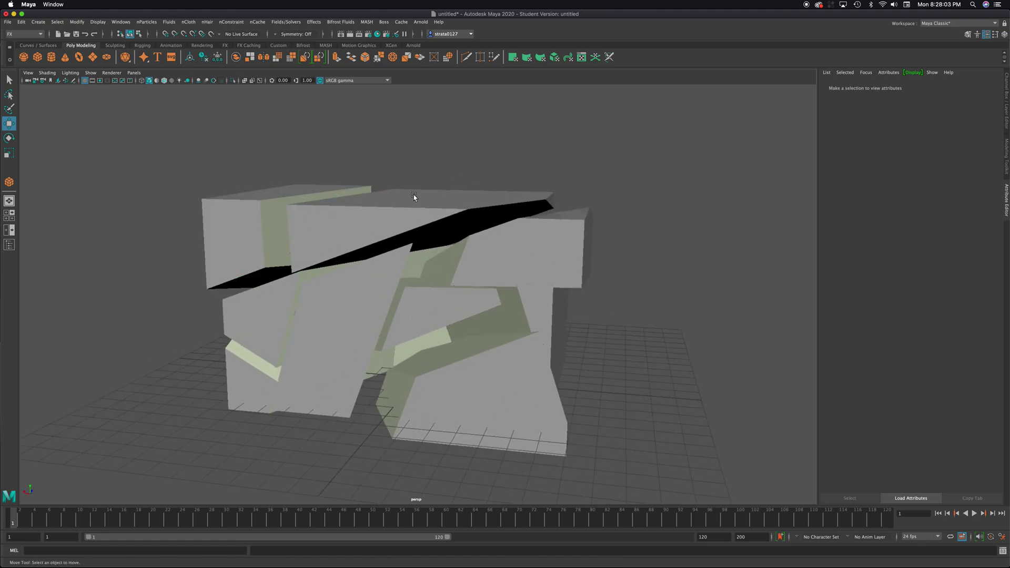
pyautogui.click(270, 219)
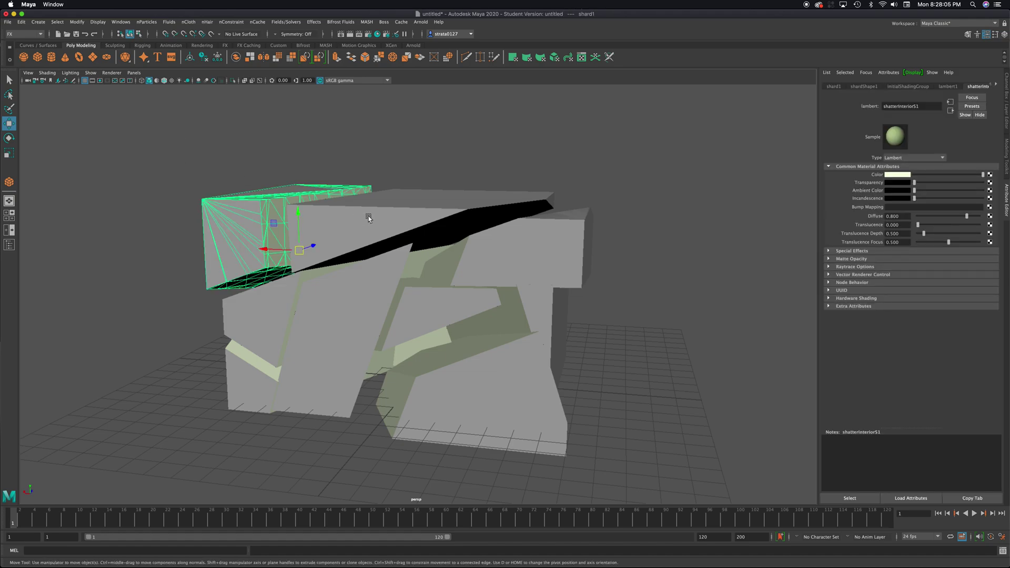